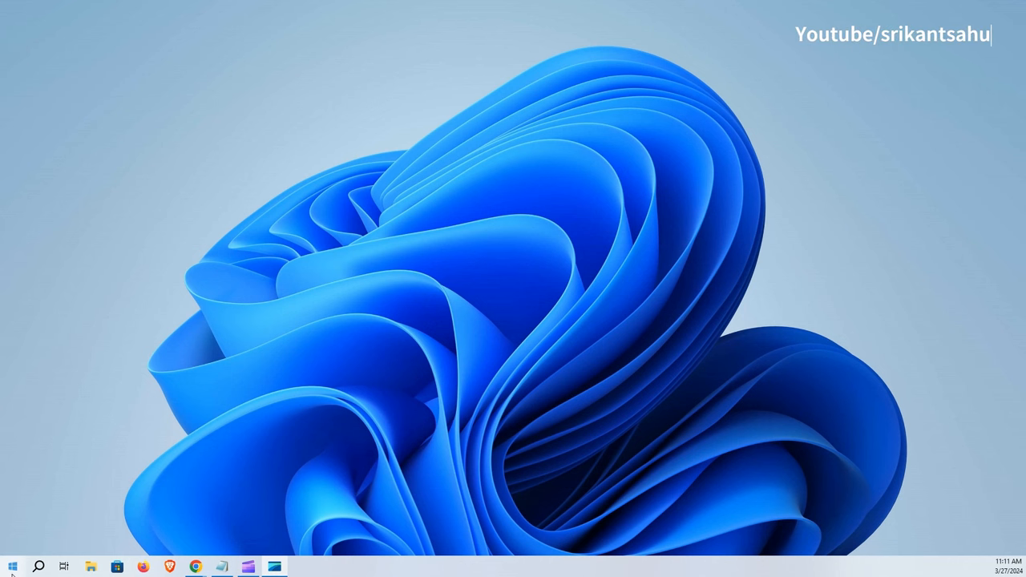
Reach the Windows Update page via Start > Settings > Update & Security, showing KB5035941 pending
left_click(13, 567)
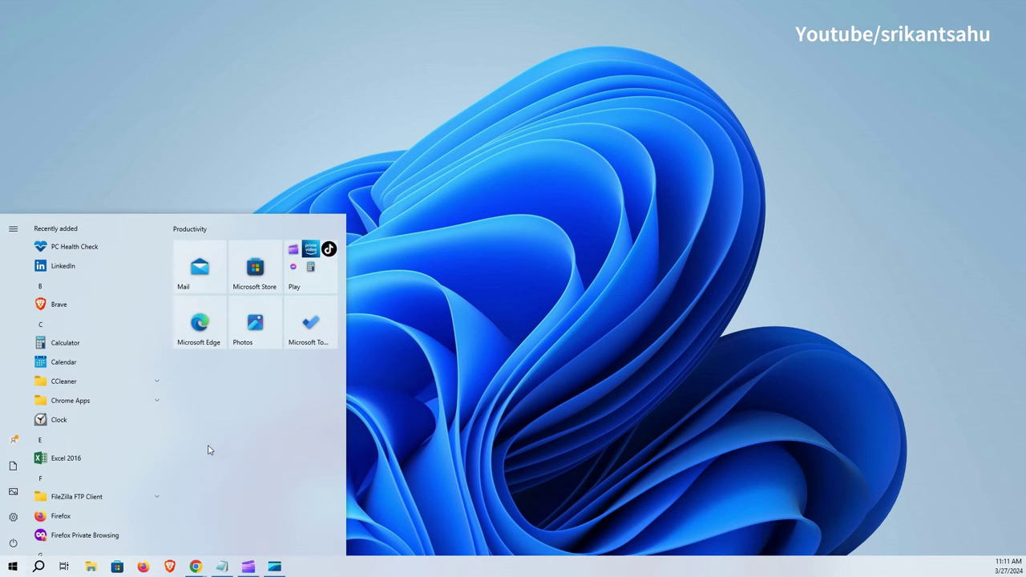
left_click(12, 517)
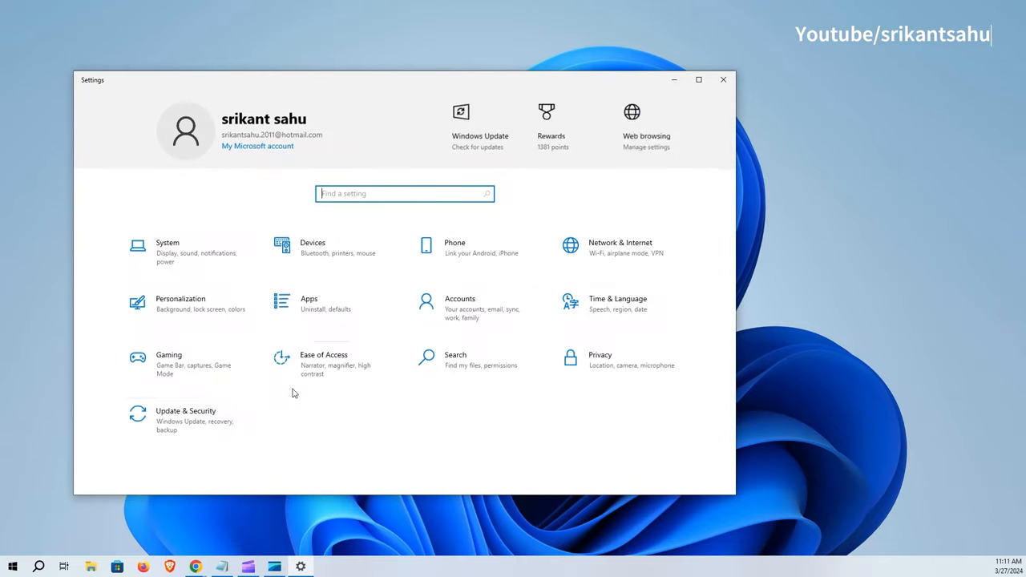
left_click(176, 419)
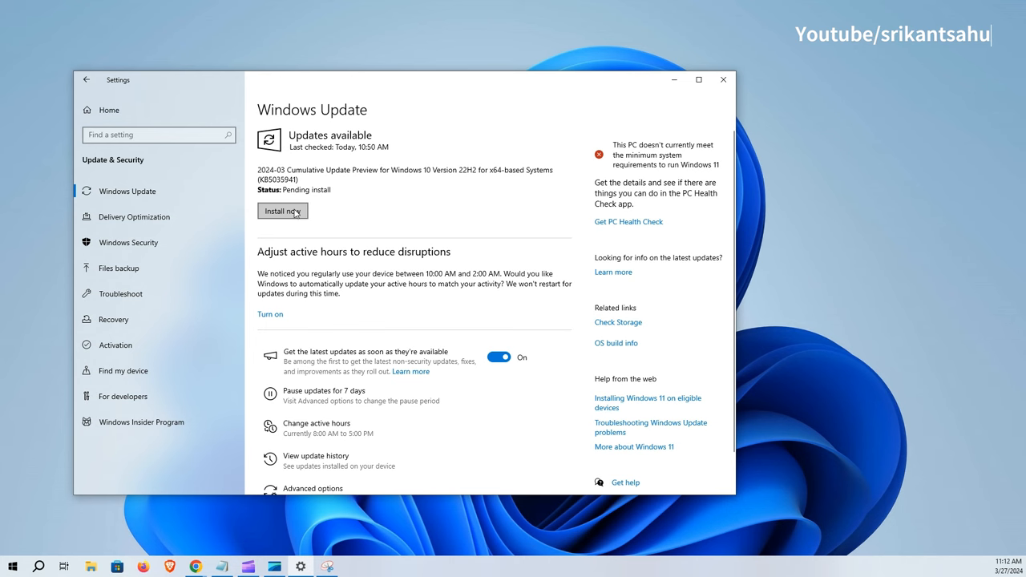
Start installing the pending KB5035941 cumulative update with Install now
left_click(295, 212)
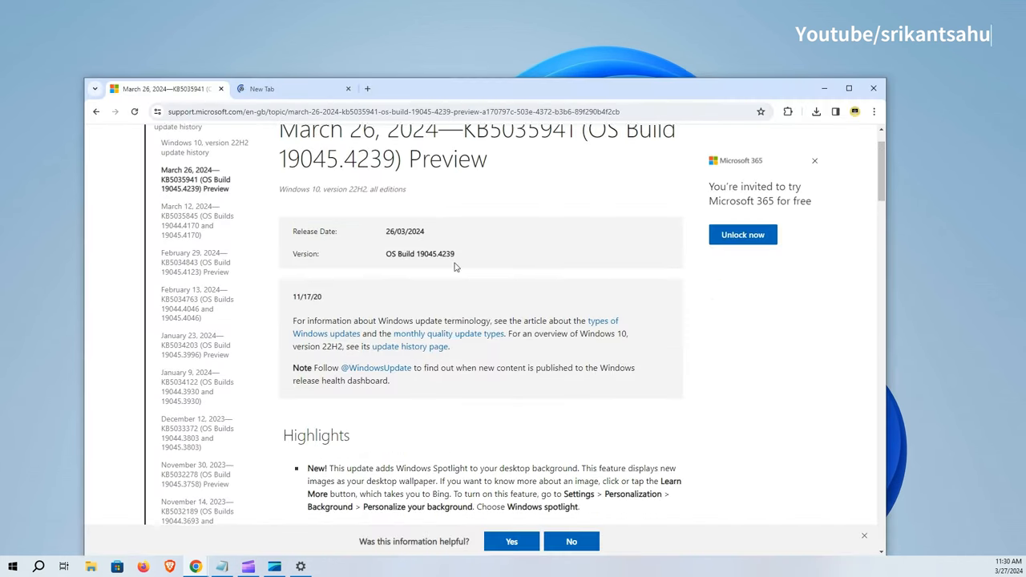
Copy KB5035941 from the article heading and reach the Microsoft Update Catalog via a Google search
left_click_drag(462, 191, 575, 199)
key("ctrl+c")
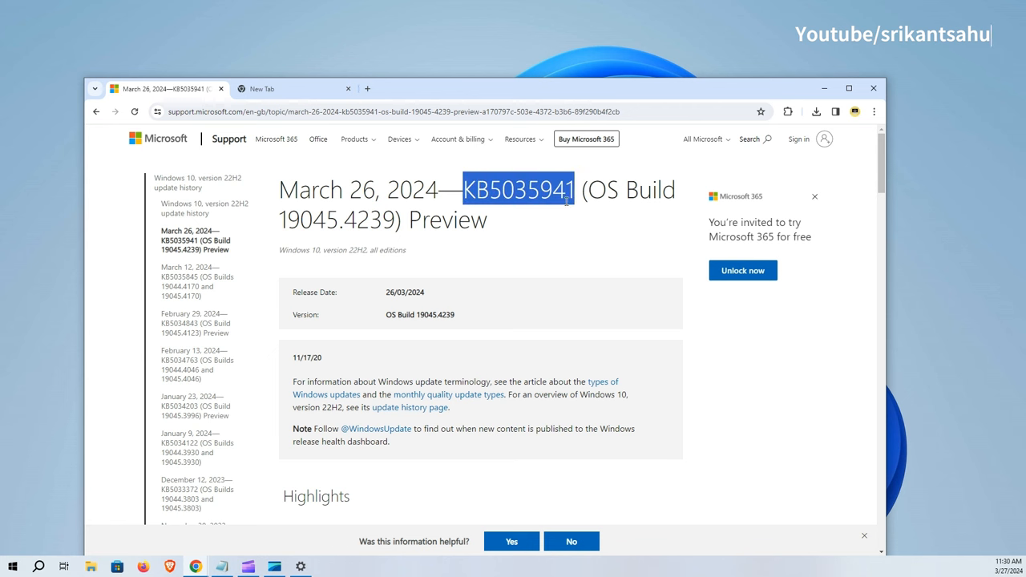
left_click(262, 88)
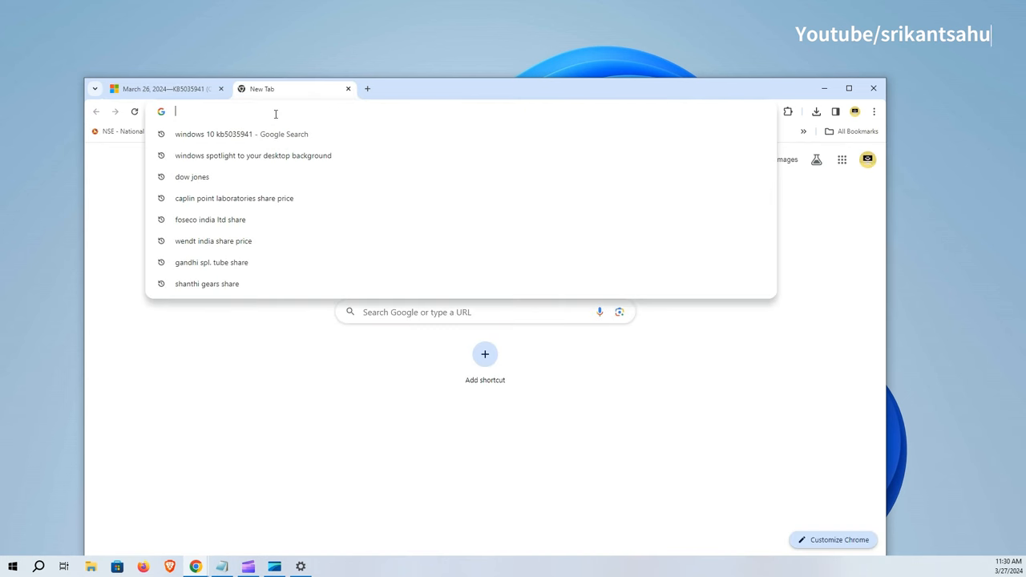
type("windows")
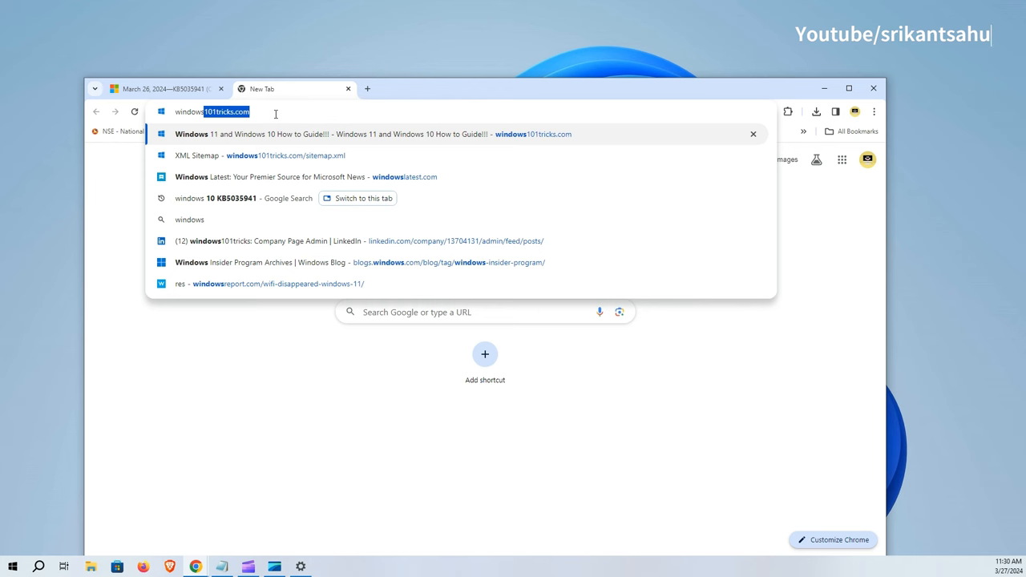
type(" upd")
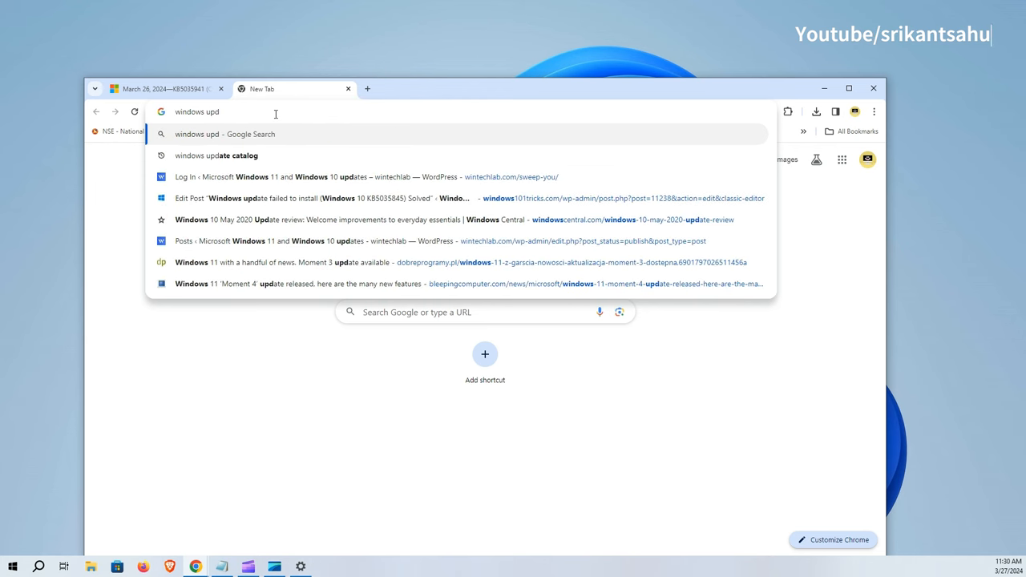
key("Down")
key("Return")
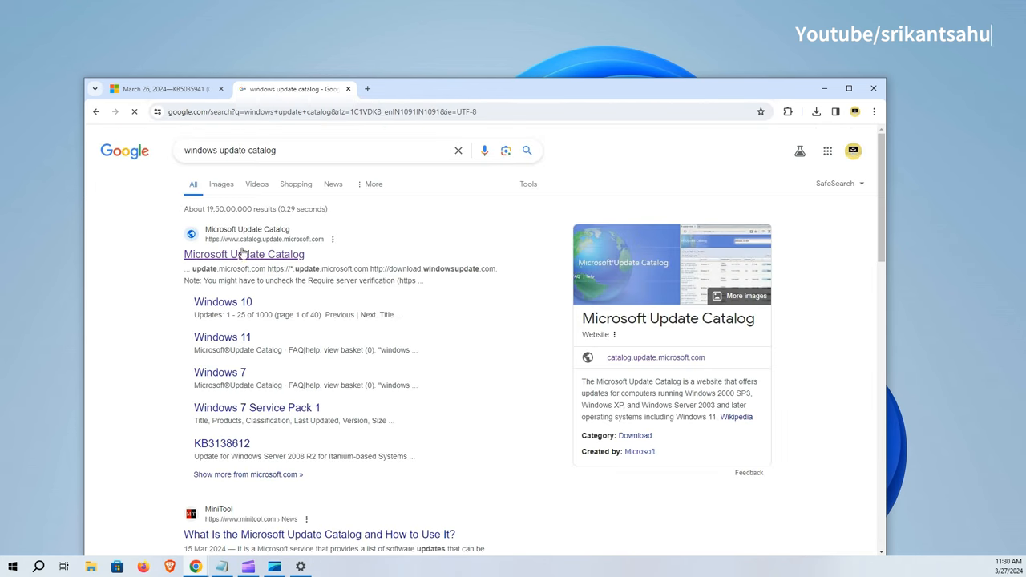
left_click(242, 254)
left_click_drag(453, 88, 440, 62)
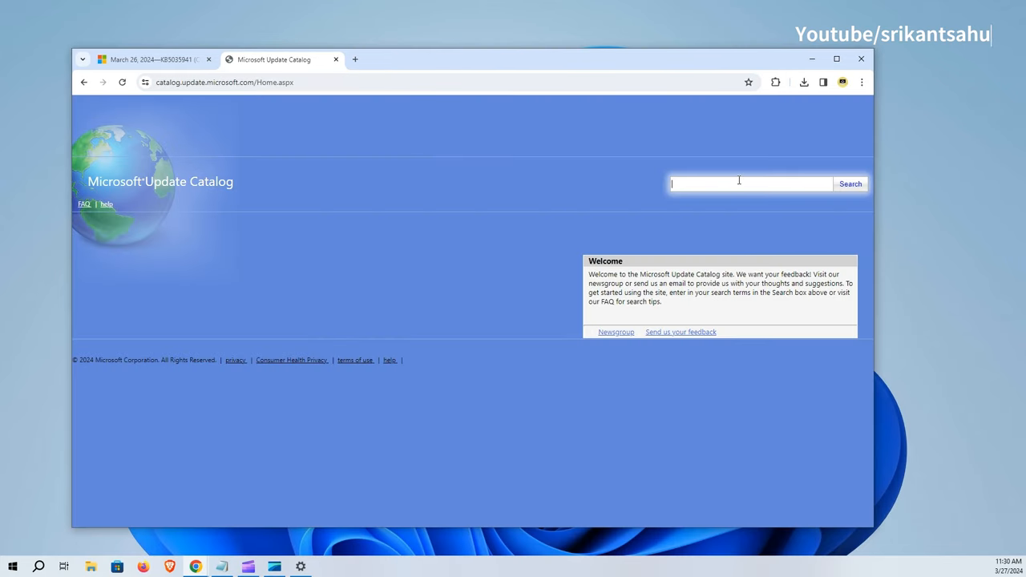
Search the Microsoft Update Catalog for KB5035941, listing its three preview packages
key("ctrl+v")
left_click_drag(719, 183, 584, 184)
left_click(152, 59)
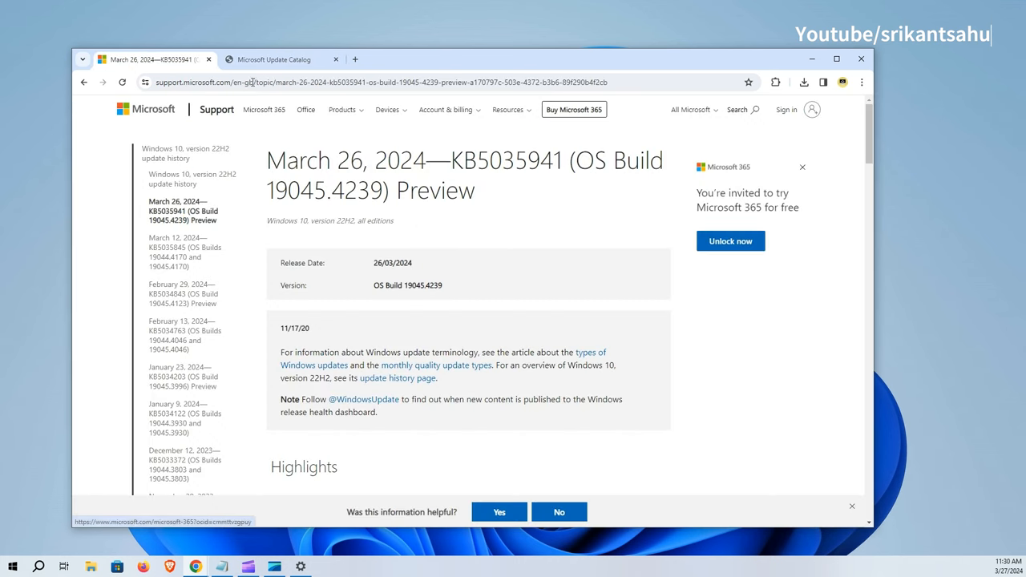
left_click(277, 59)
left_click(850, 185)
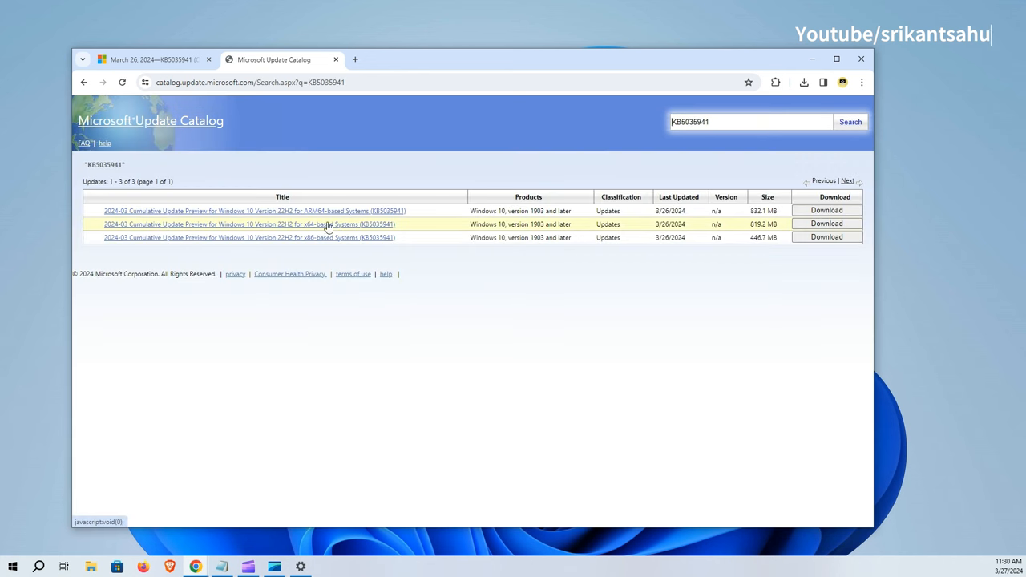
Download the x64-based Systems .msu package of KB5035941 and minimize the download dialog
left_click(826, 223)
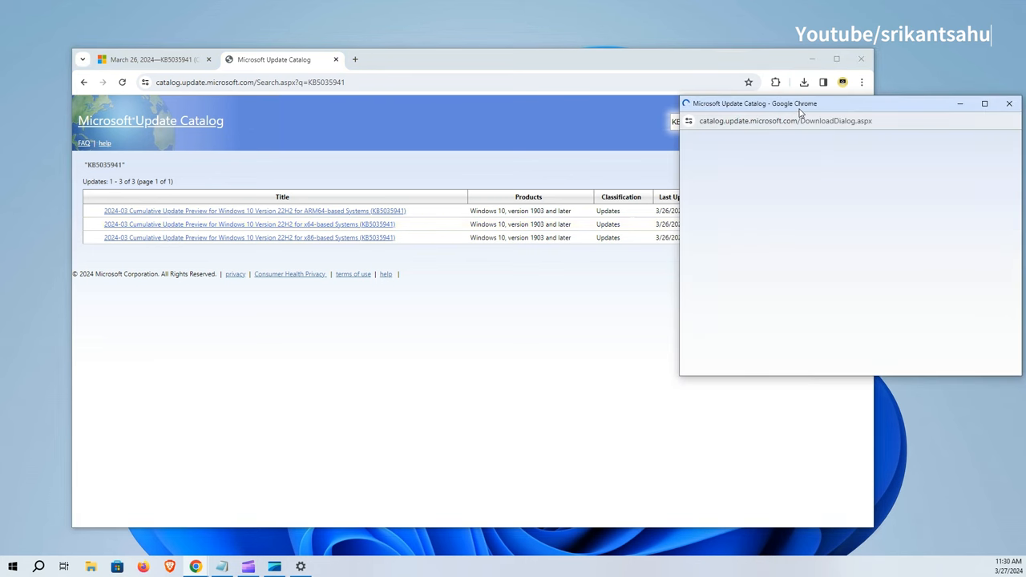
left_click_drag(799, 103, 403, 100)
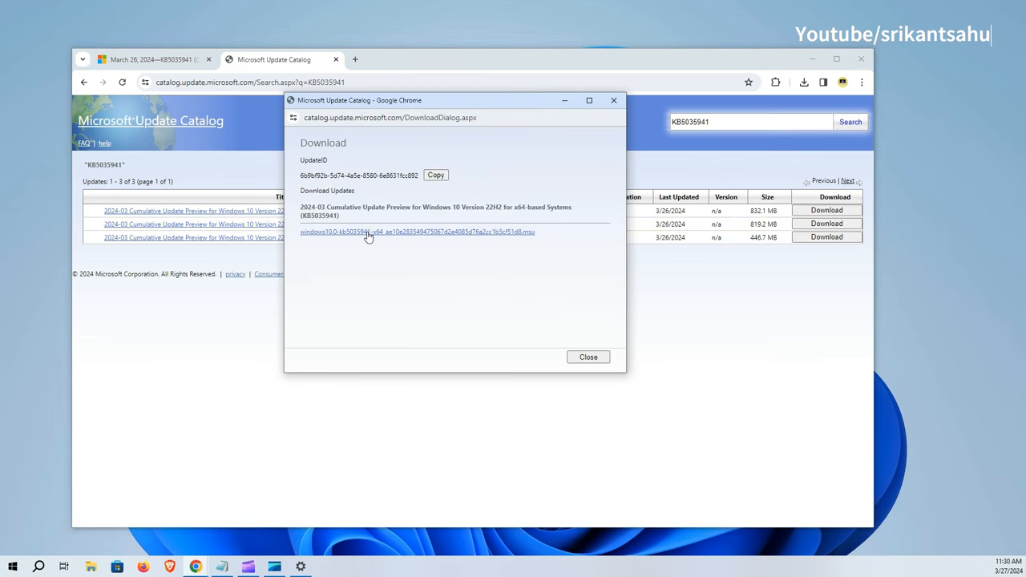
left_click(369, 234)
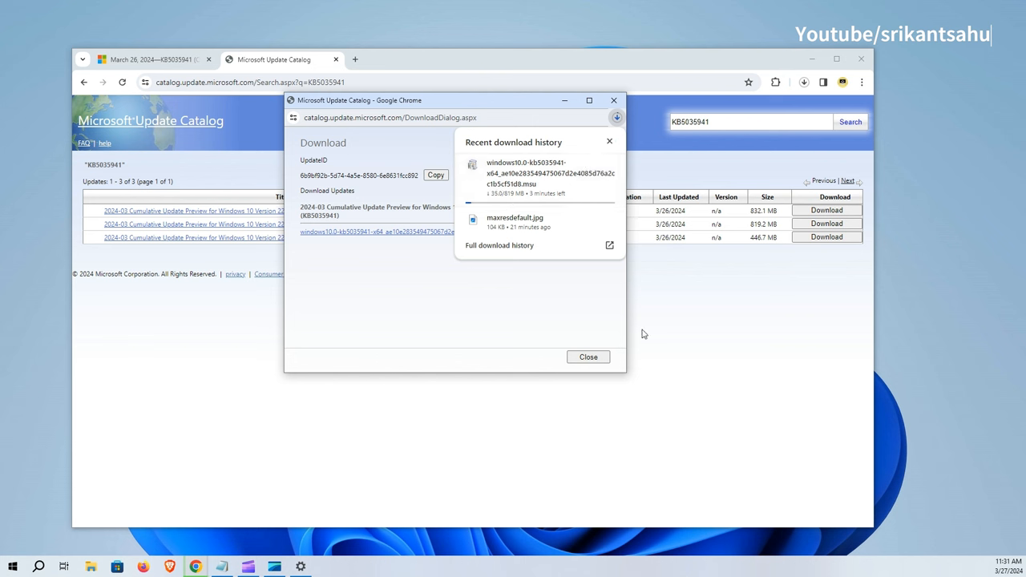
left_click(566, 100)
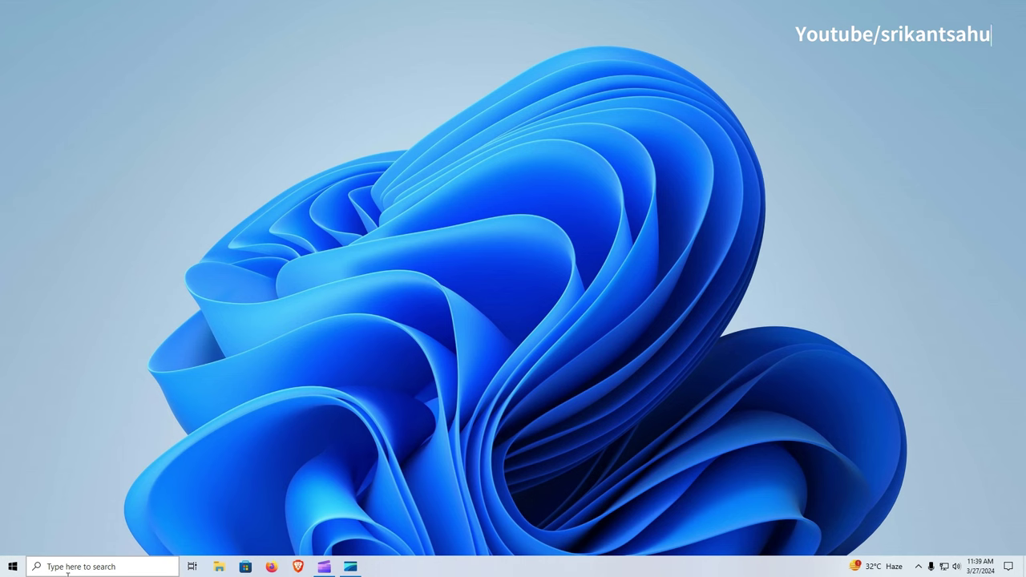
left_click(80, 567)
type("winver")
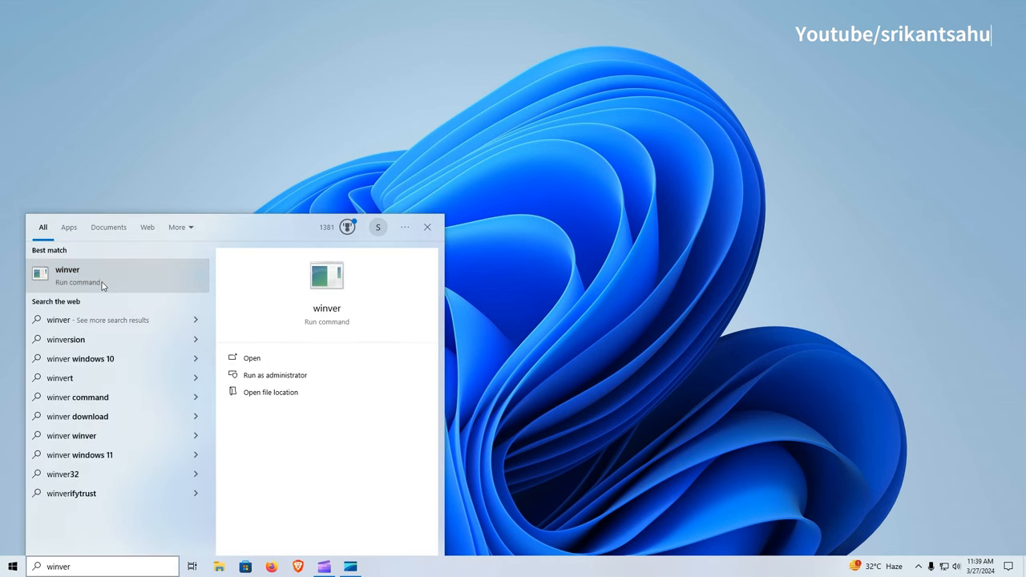
left_click(67, 275)
left_click_drag(116, 38, 486, 145)
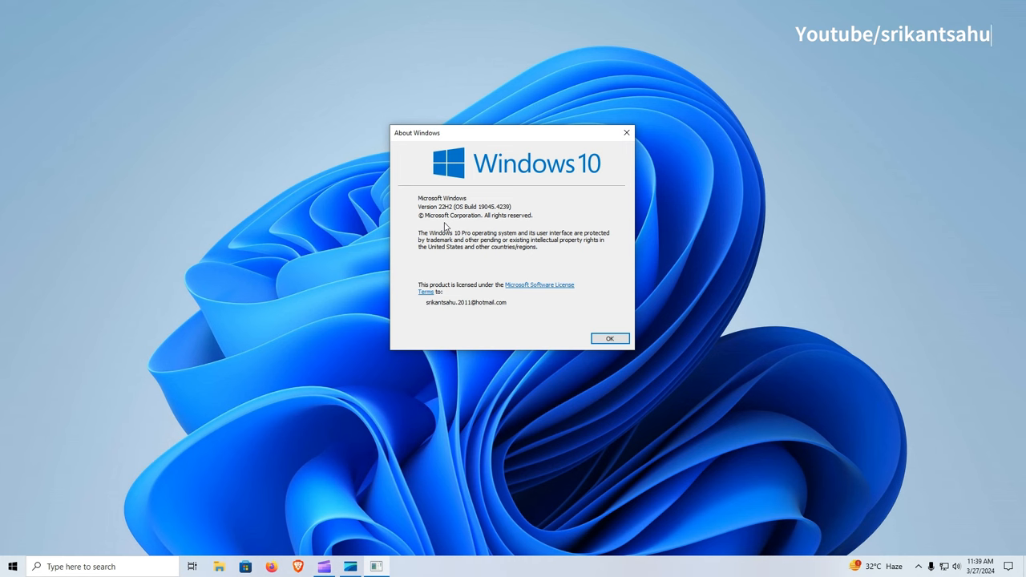
left_click(609, 338)
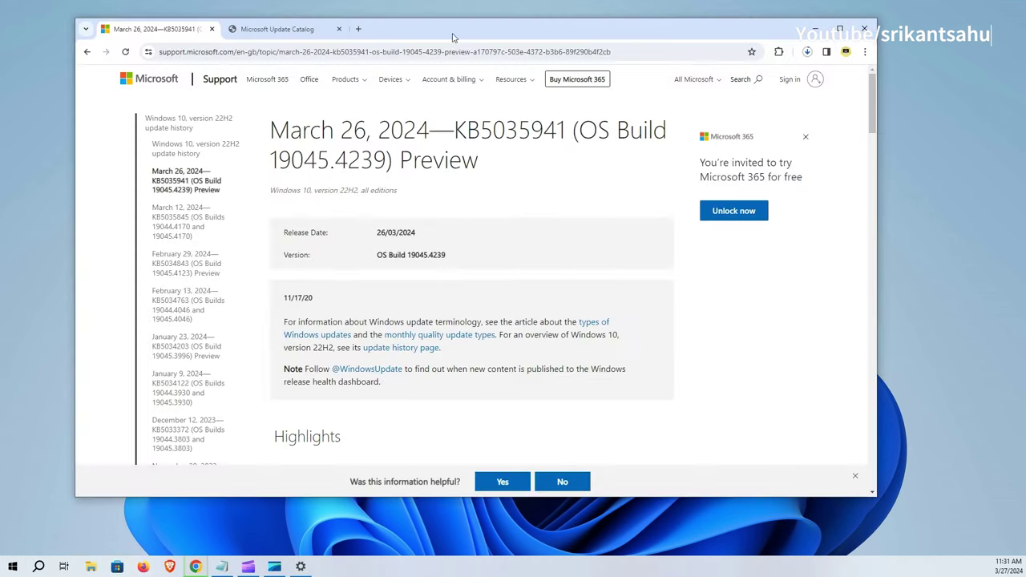
scroll(439, 250, "down", 3)
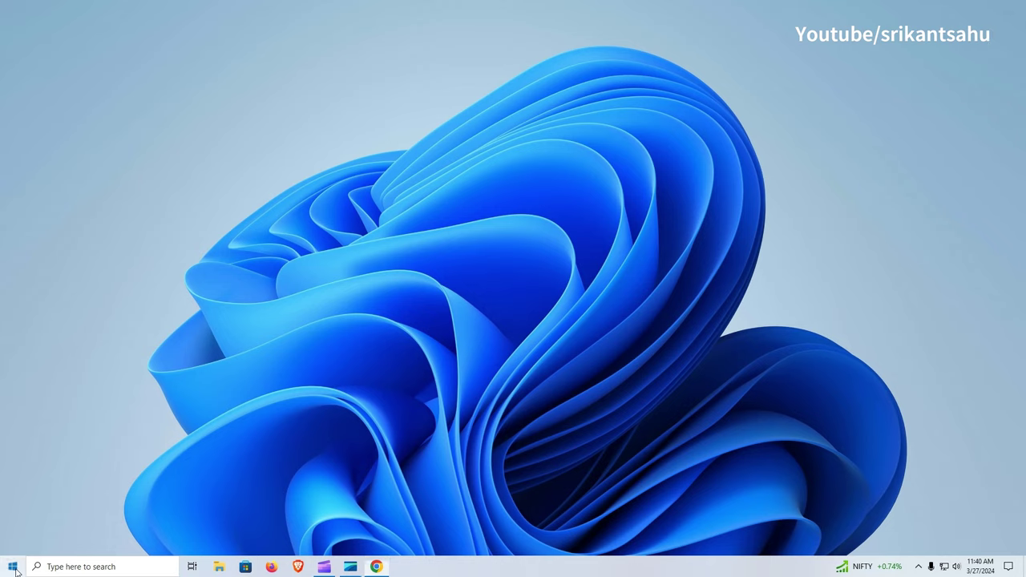
Set the lock screen background to Windows spotlight under Personalization > Lock screen
key("super")
left_click(48, 453)
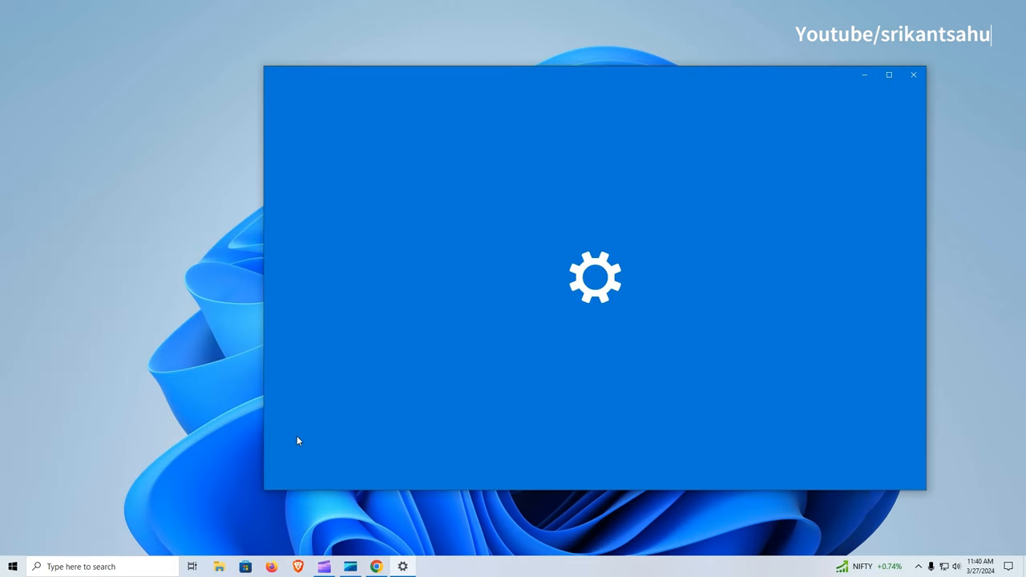
left_click(395, 303)
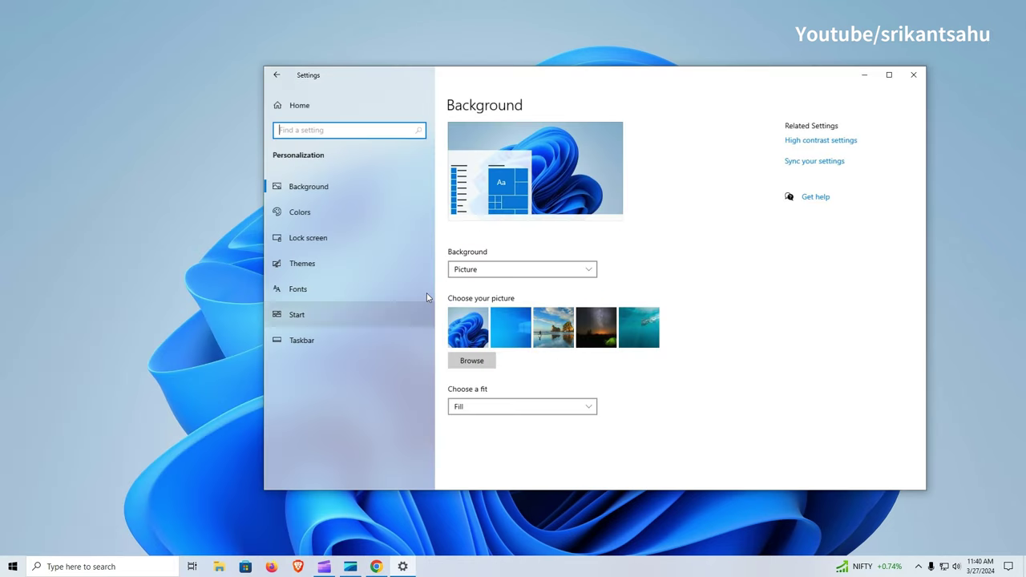
left_click(308, 237)
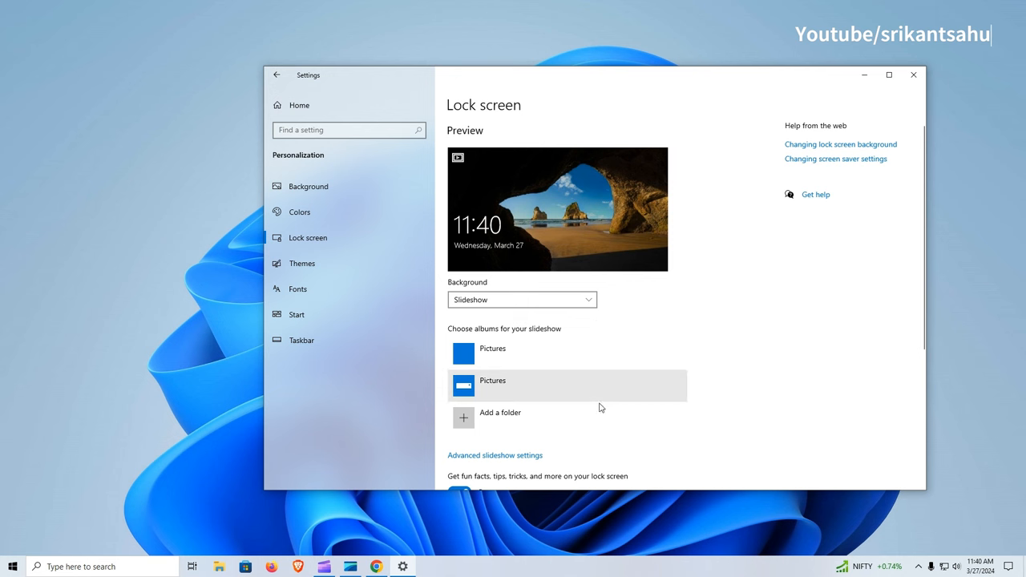
left_click(522, 300)
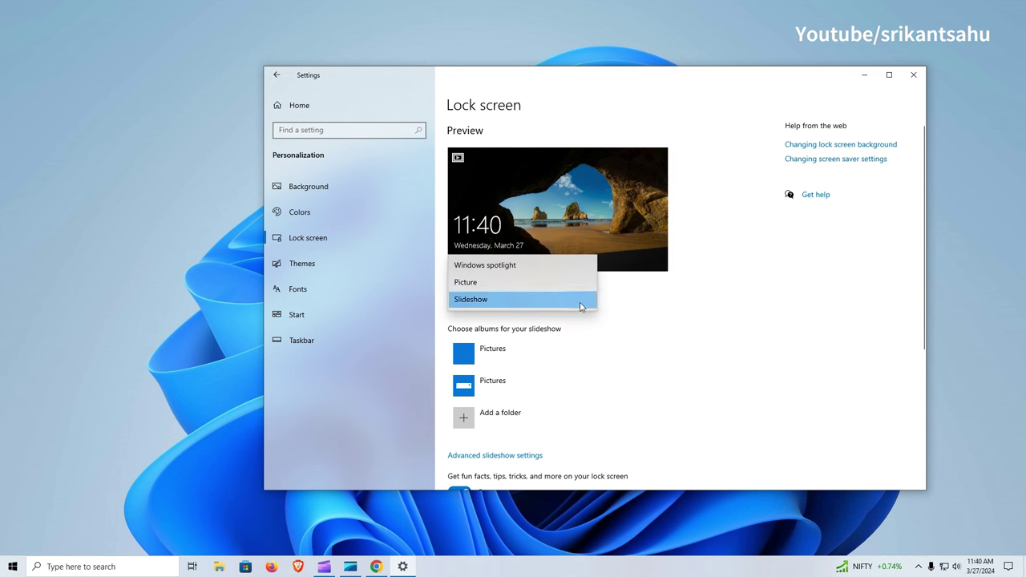
left_click(503, 270)
Add Microsoft Content, Dev Home and News and interests to the lock screen's quick status slots
left_click(561, 419)
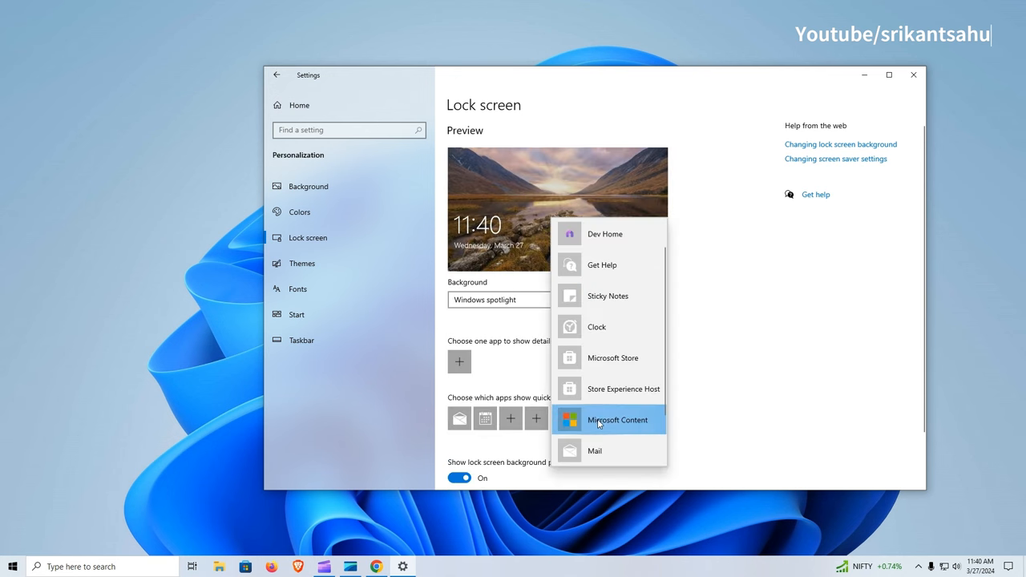
left_click(597, 422)
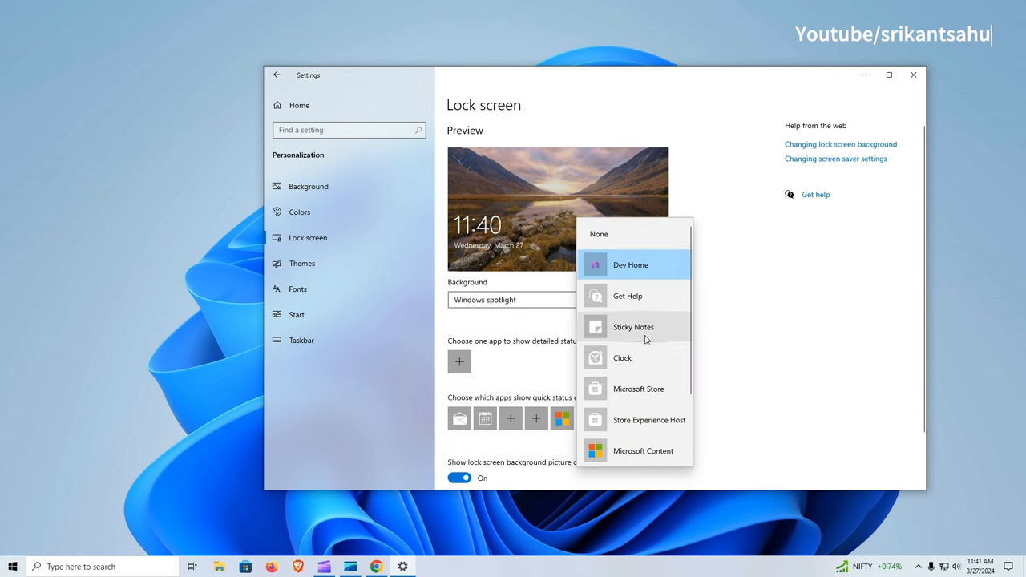
left_click(631, 264)
left_click(536, 420)
scroll(561, 369, "down", 2)
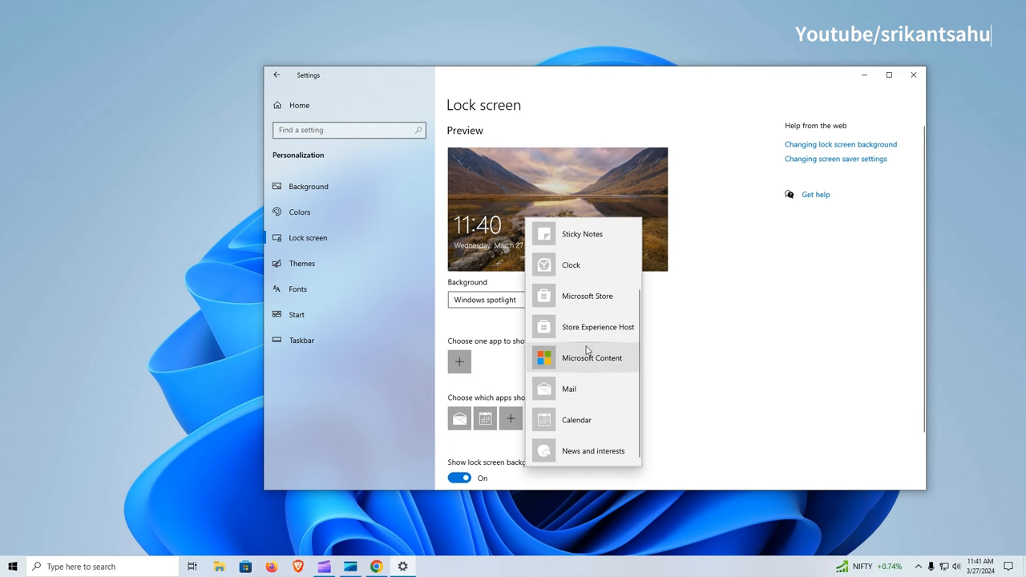
left_click(589, 451)
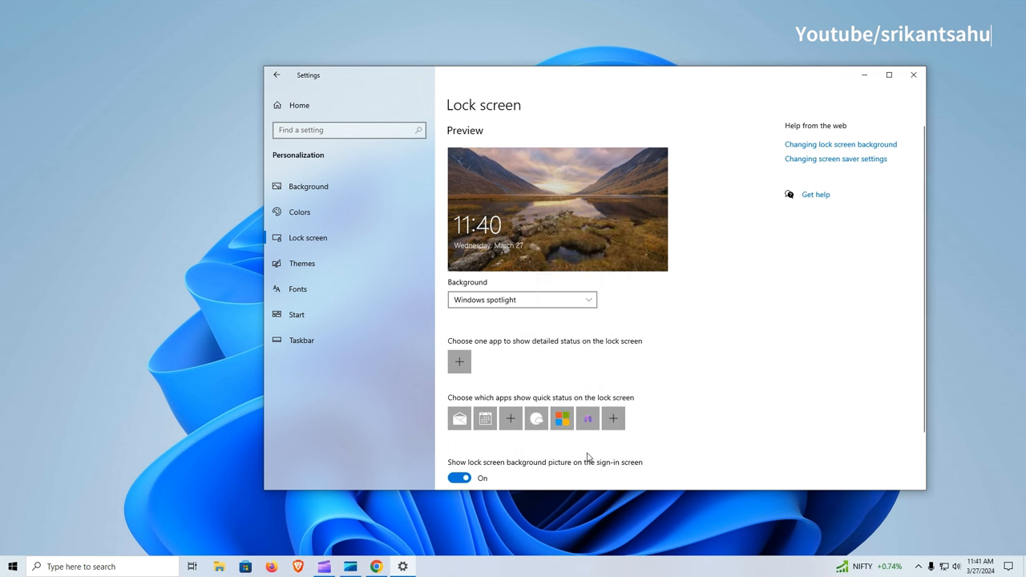
left_click(511, 418)
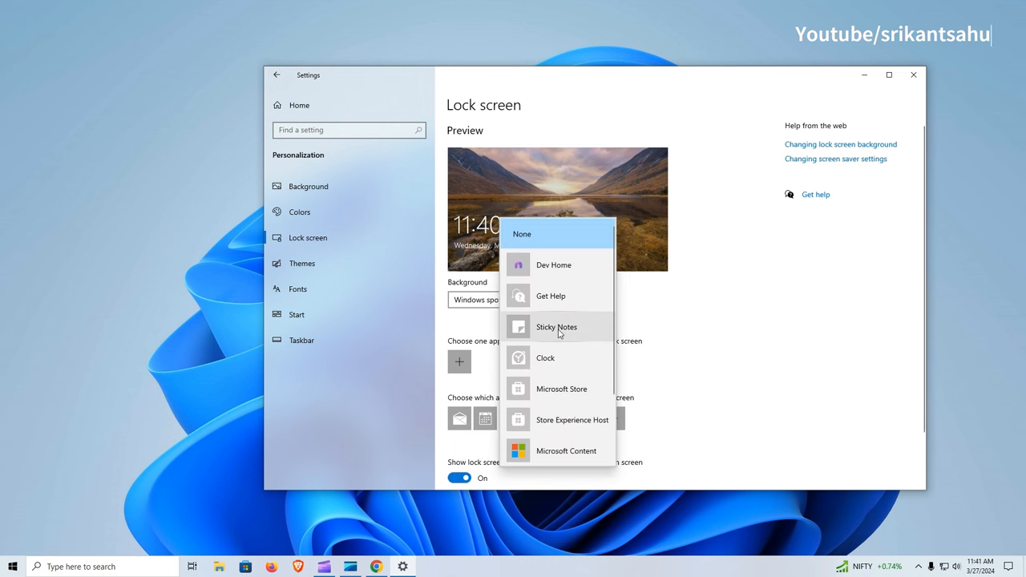
scroll(548, 369, "down", 3)
left_click(543, 388)
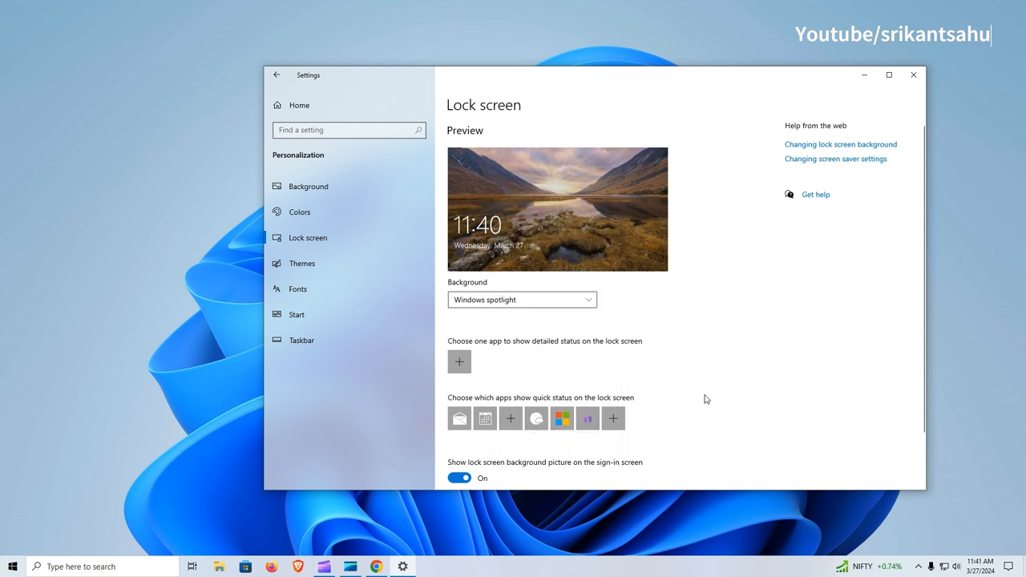
Choose News and interests as the lock screen's detailed status app
left_click(459, 361)
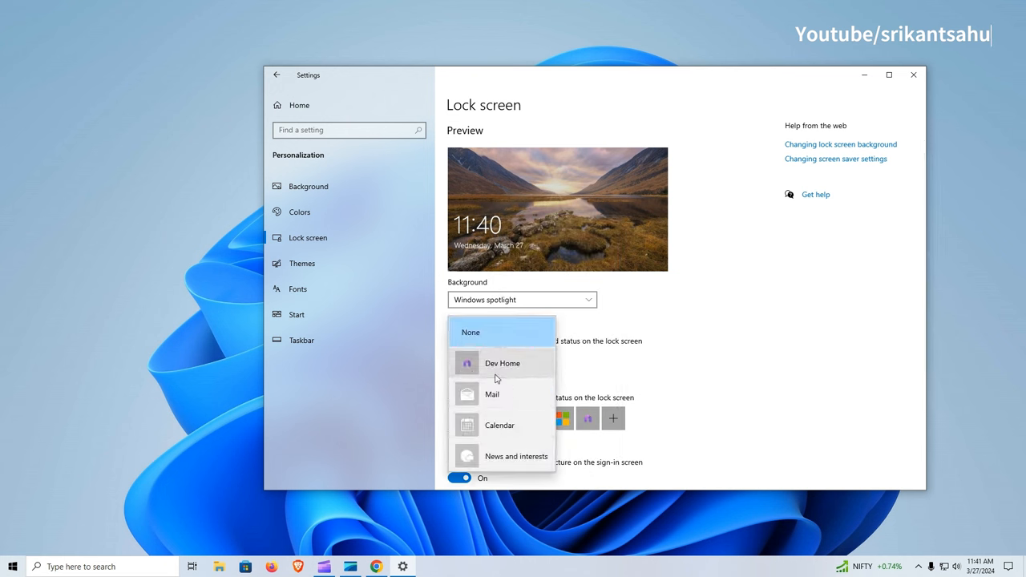
left_click(513, 456)
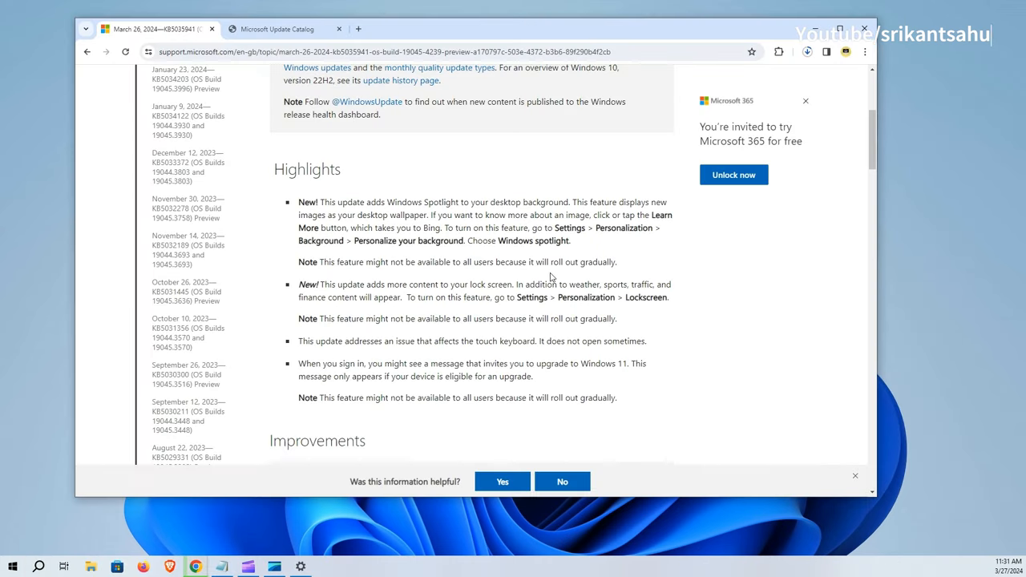
Highlight the gradual-rollout notes for the desktop Spotlight and lock screen features, then clear the selection
left_click_drag(547, 262, 618, 266)
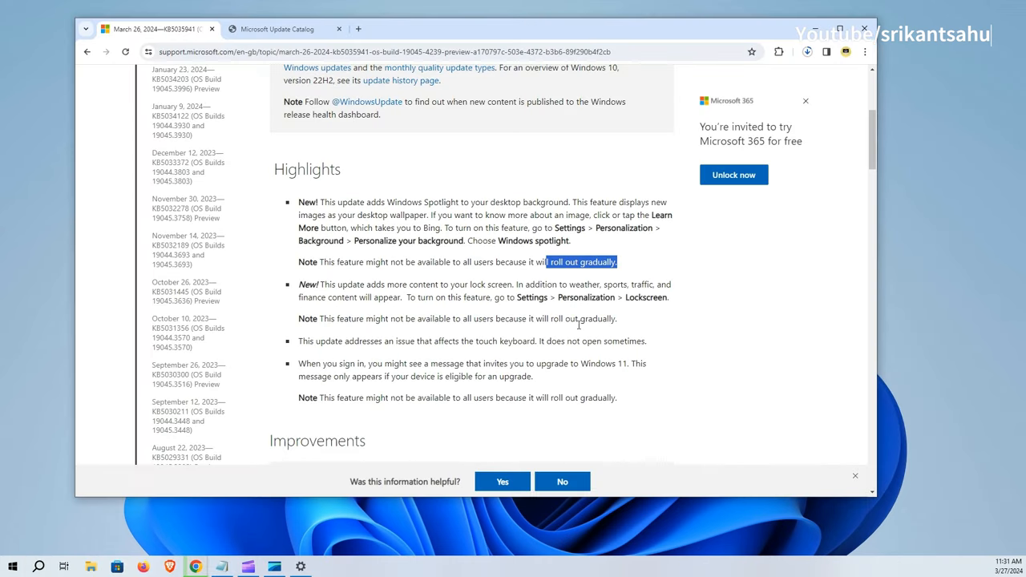
left_click_drag(552, 318, 620, 319)
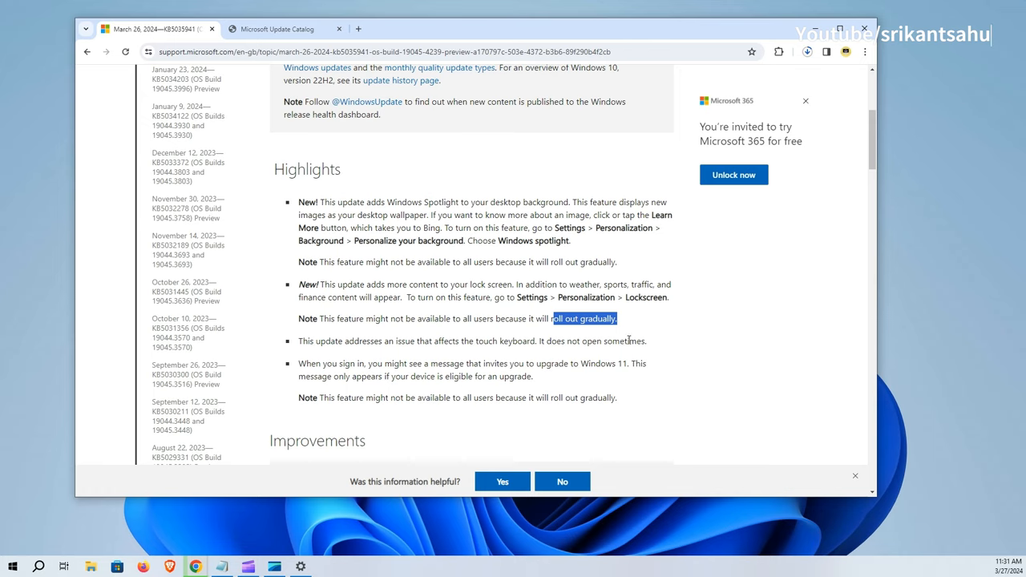
left_click(625, 336)
scroll(625, 337, "down", 2)
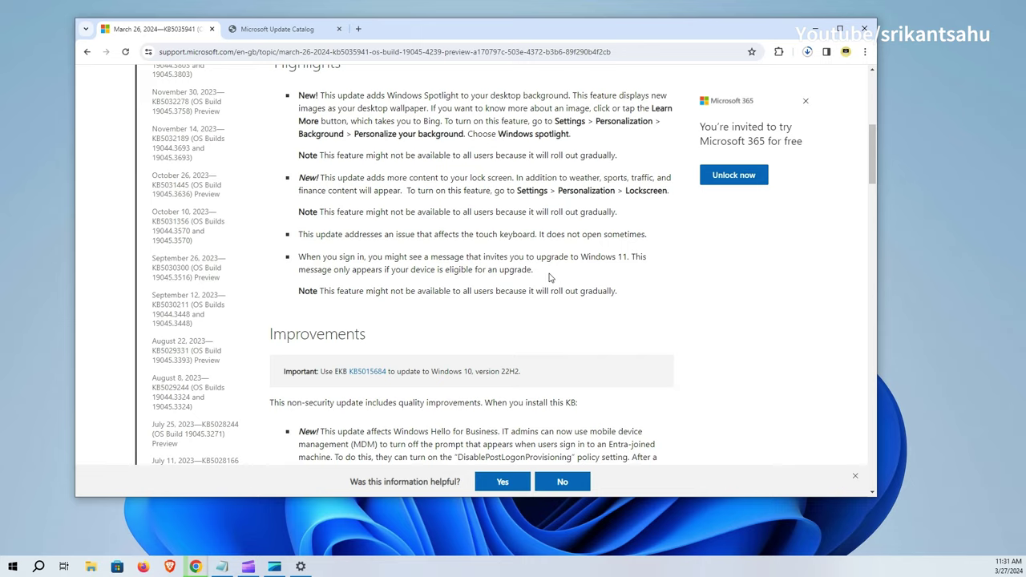
scroll(550, 277, "down", 3)
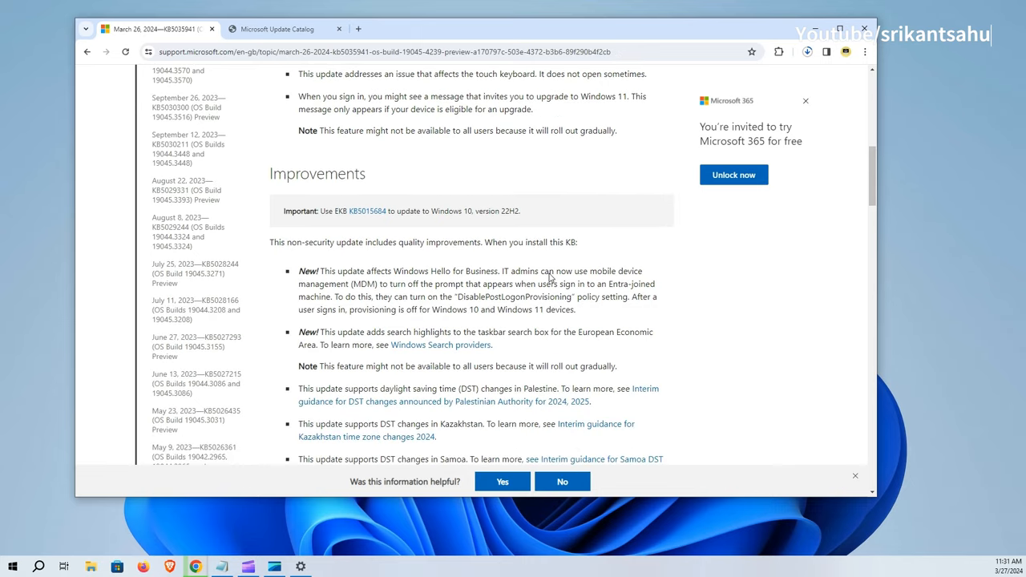
scroll(550, 277, "down", 3)
scroll(550, 277, "down", 3)
scroll(550, 277, "down", 1)
scroll(549, 278, "up", 1)
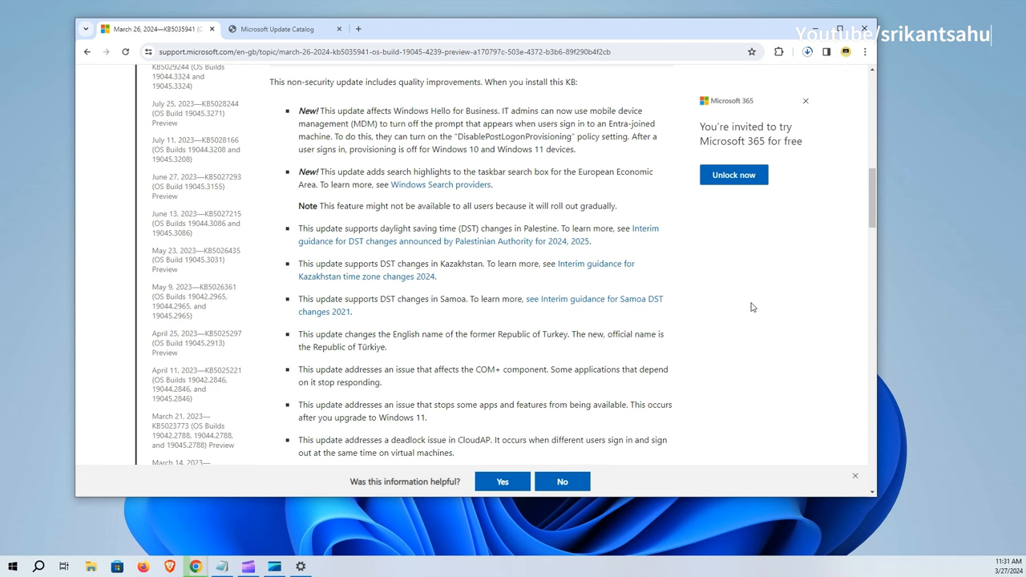
scroll(746, 308, "down", 3)
scroll(746, 307, "down", 2)
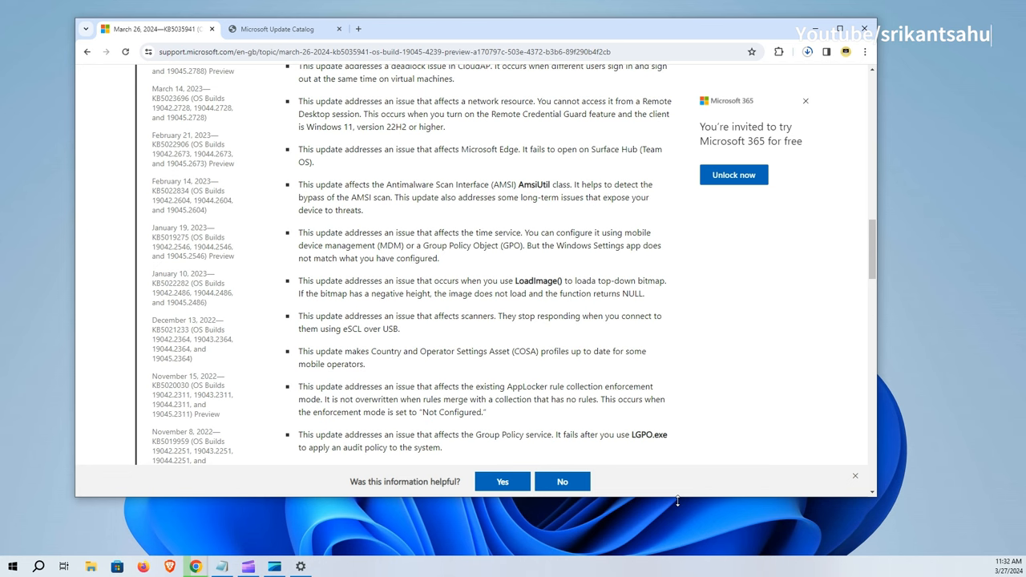
Make the browser window taller to show more of the Improvements list
left_click_drag(678, 495, 680, 531)
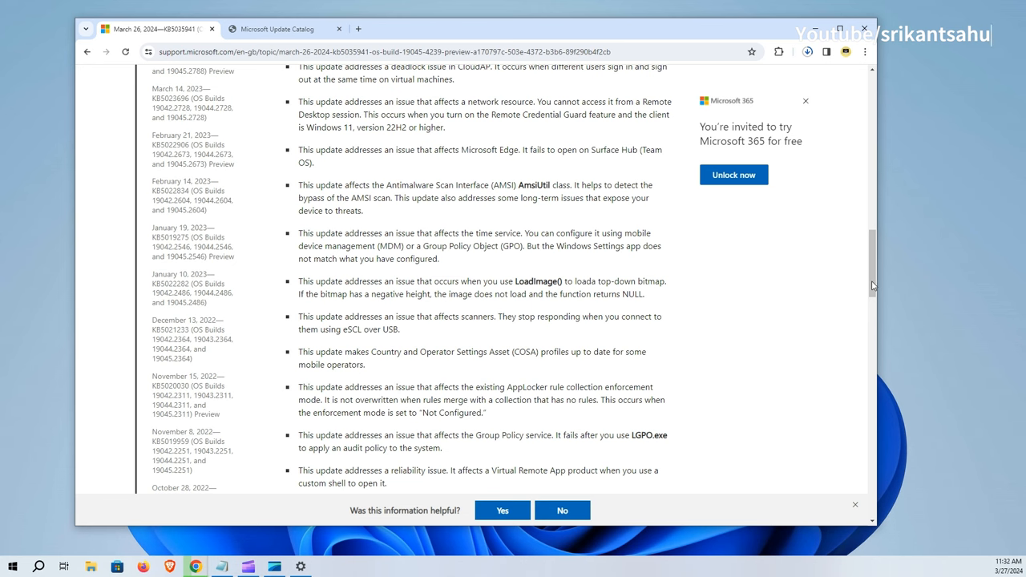
left_click_drag(873, 284, 876, 286)
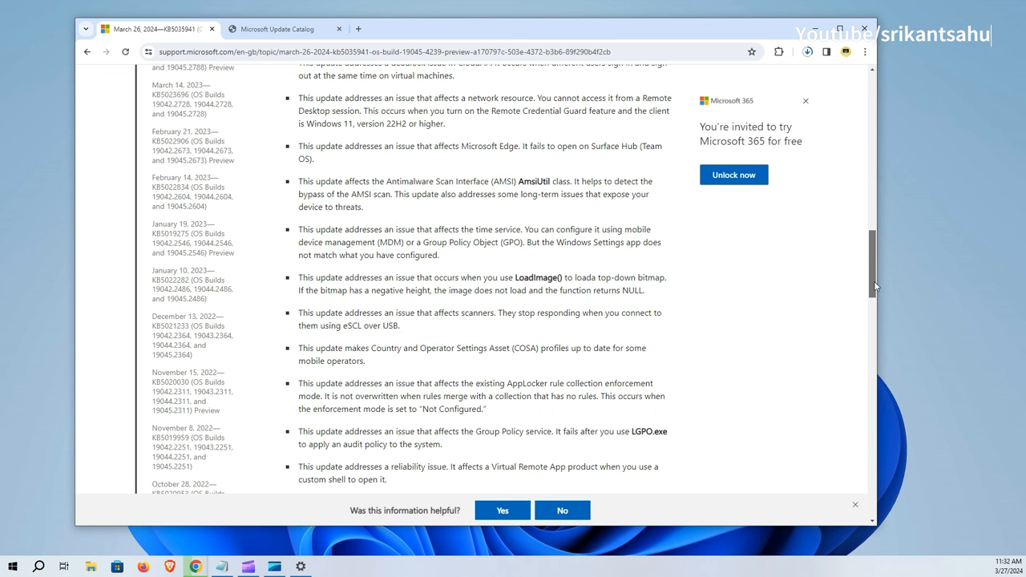